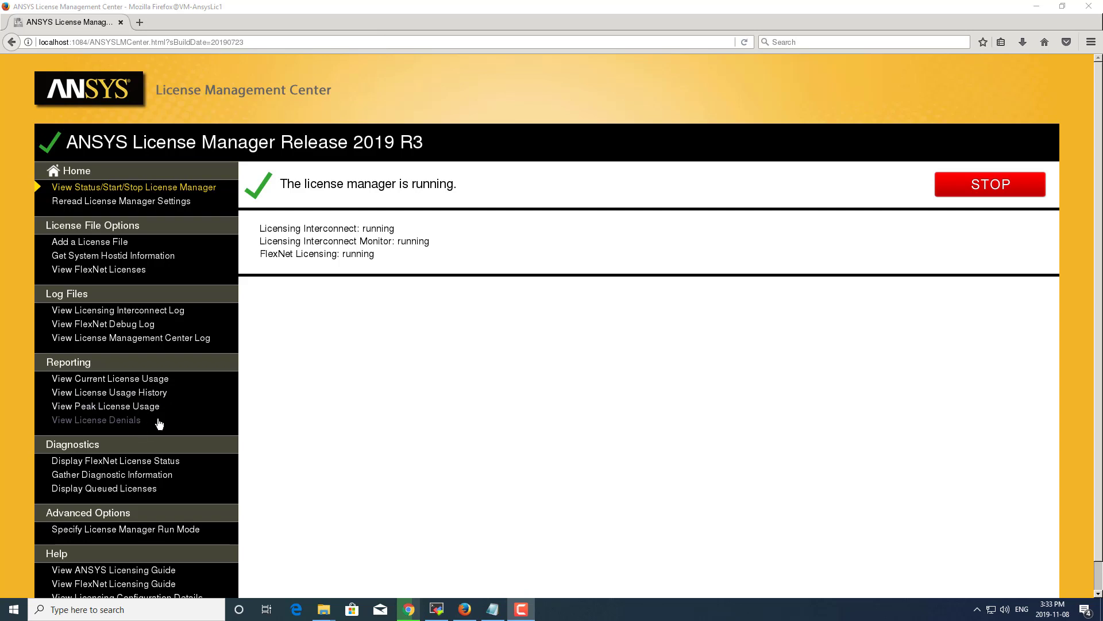
# - Open the Current License Usage report and review it; only SpaceClaim Direct Modeler is in use, at 1/48
pyautogui.click(166, 381)
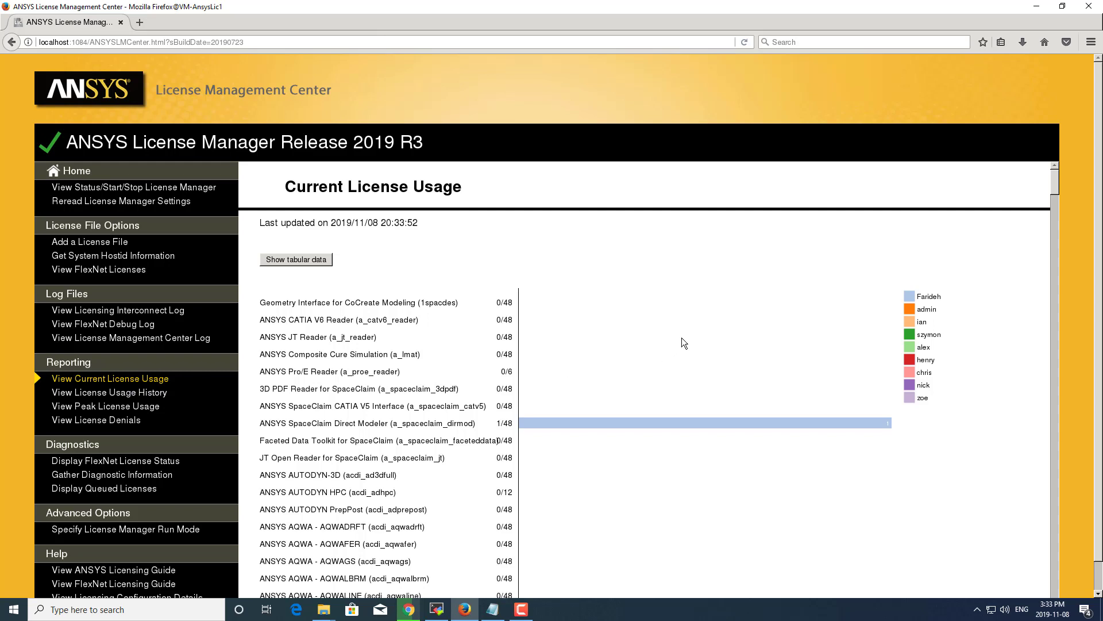
pyautogui.scroll(-1, 681, 337)
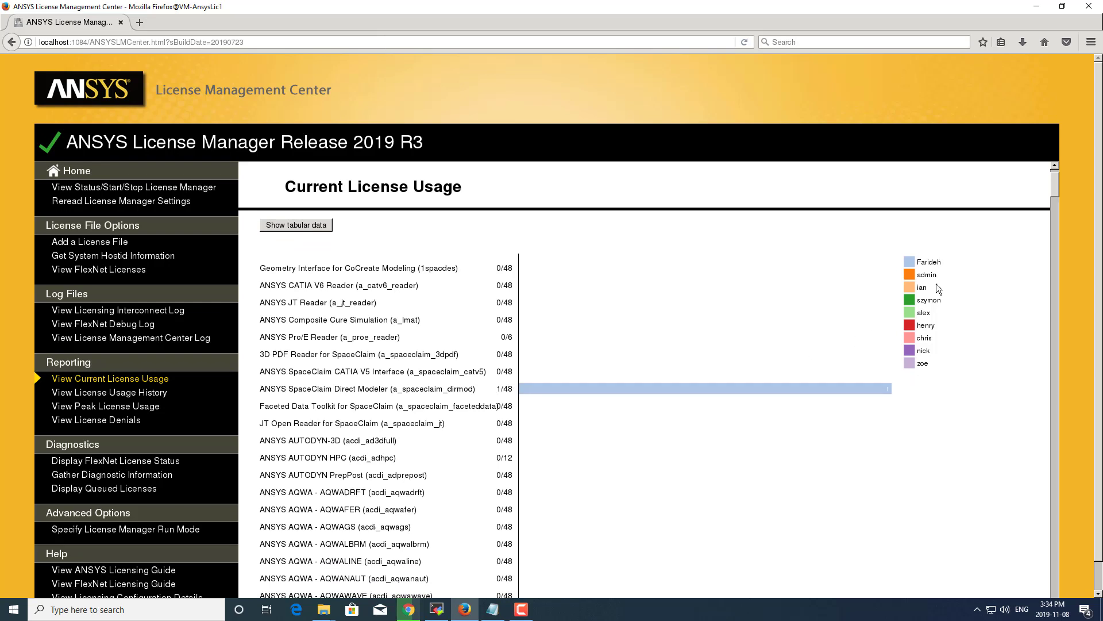
pyautogui.scroll(-3, 741, 382)
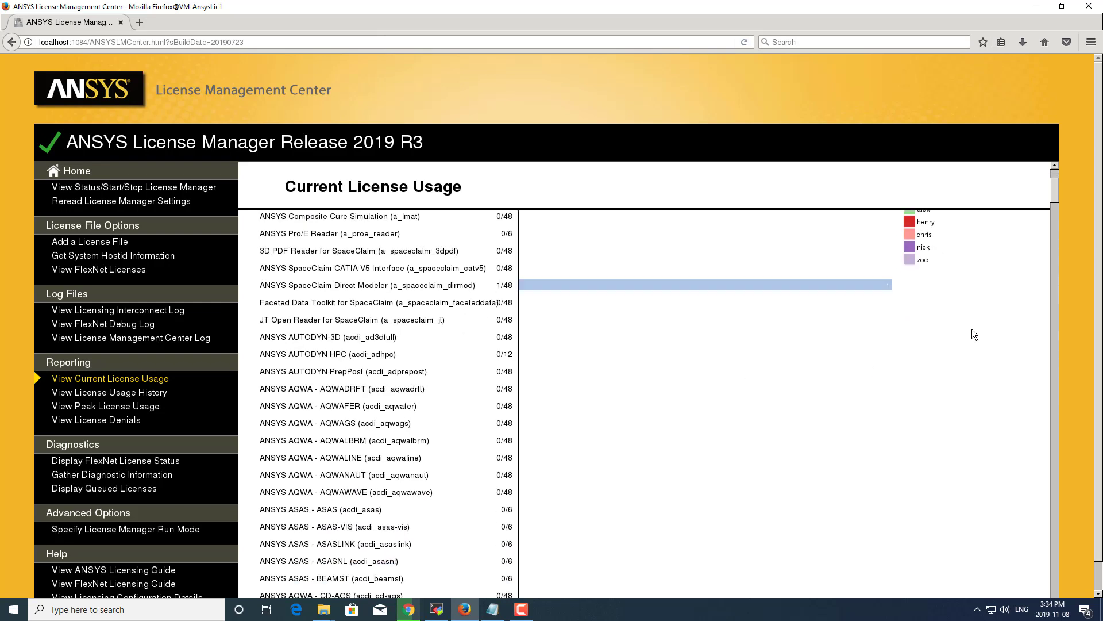
pyautogui.moveTo(1053, 191); pyautogui.dragTo(1052, 162)
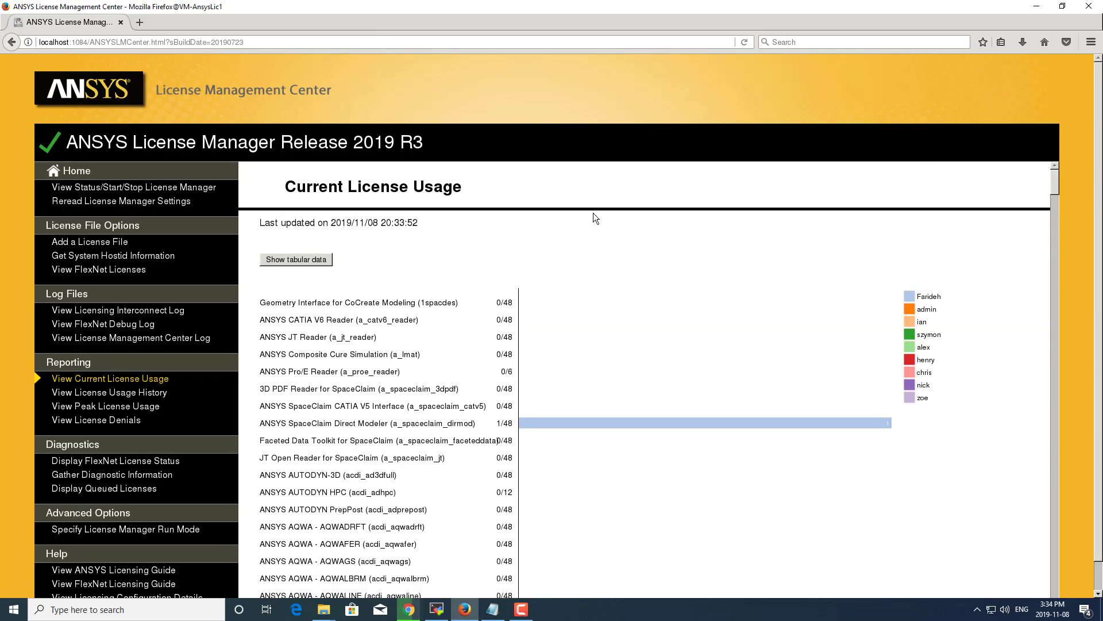
# - Switch current usage to the table view, showing the single SpaceClaim checkout with PID 17448
pyautogui.click(323, 262)
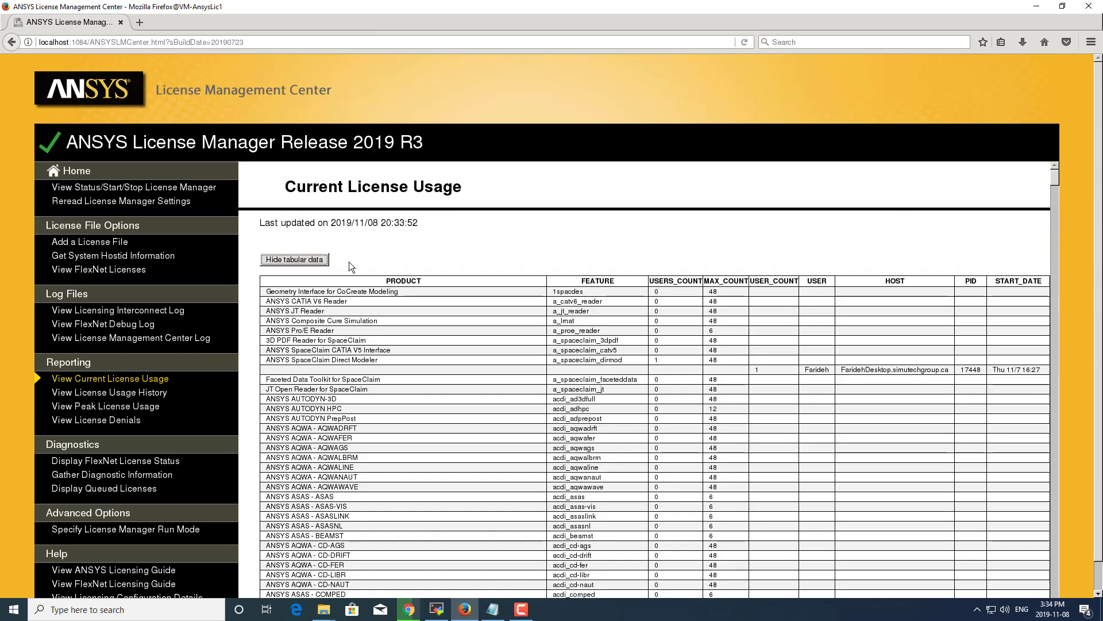
pyautogui.scroll(-2, 718, 323)
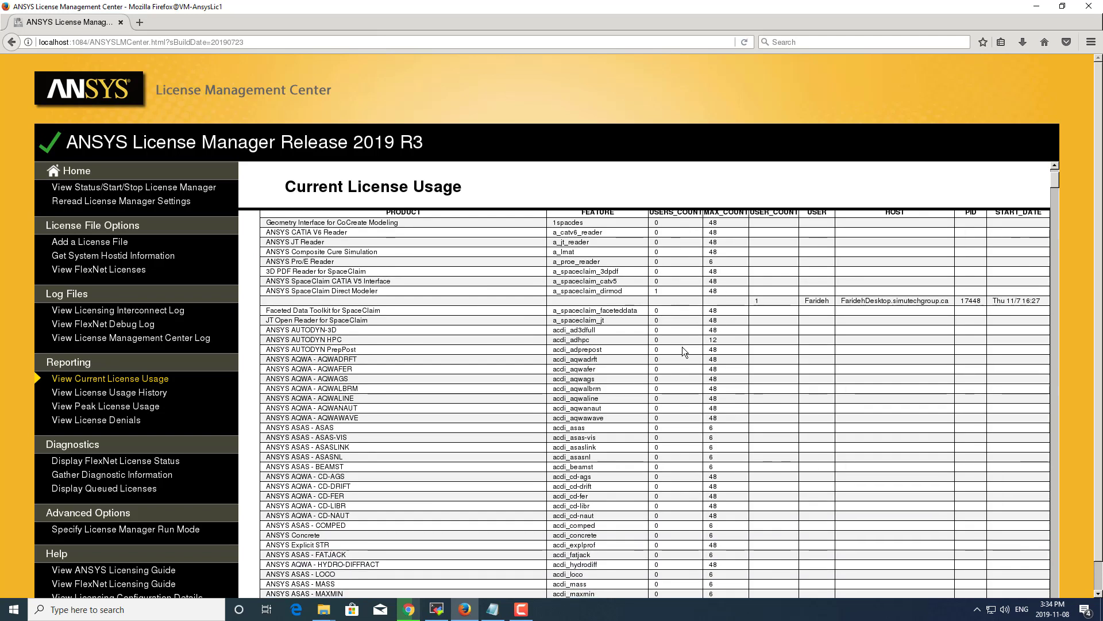
pyautogui.scroll(2, 821, 248)
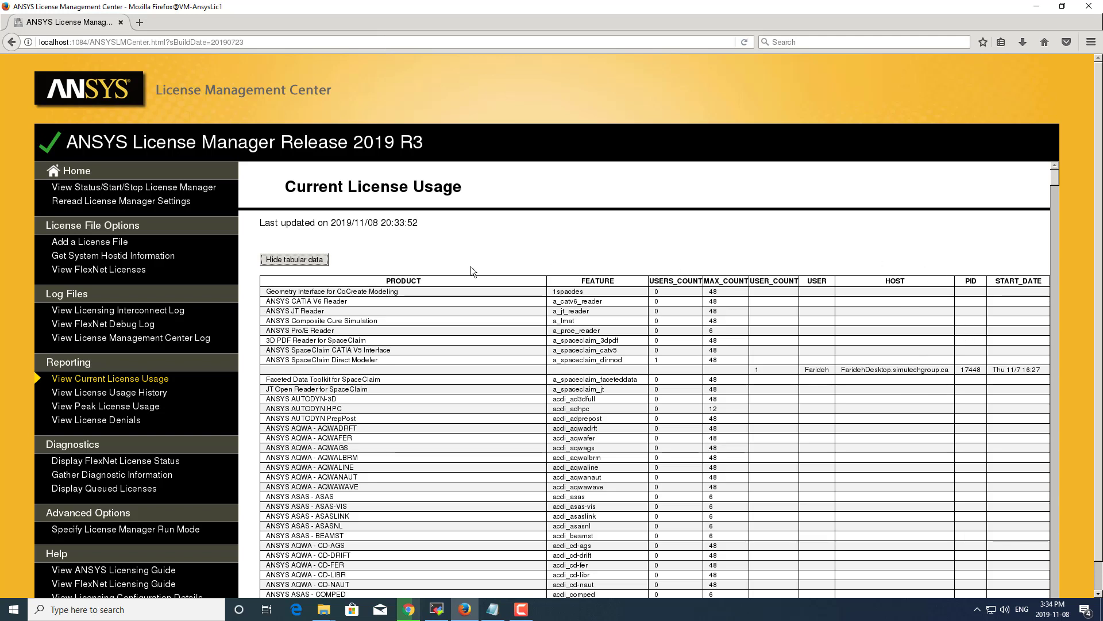
# - Generate a 1-week License Usage History graph for ANSYS Mechanical Enterprise
pyautogui.click(145, 393)
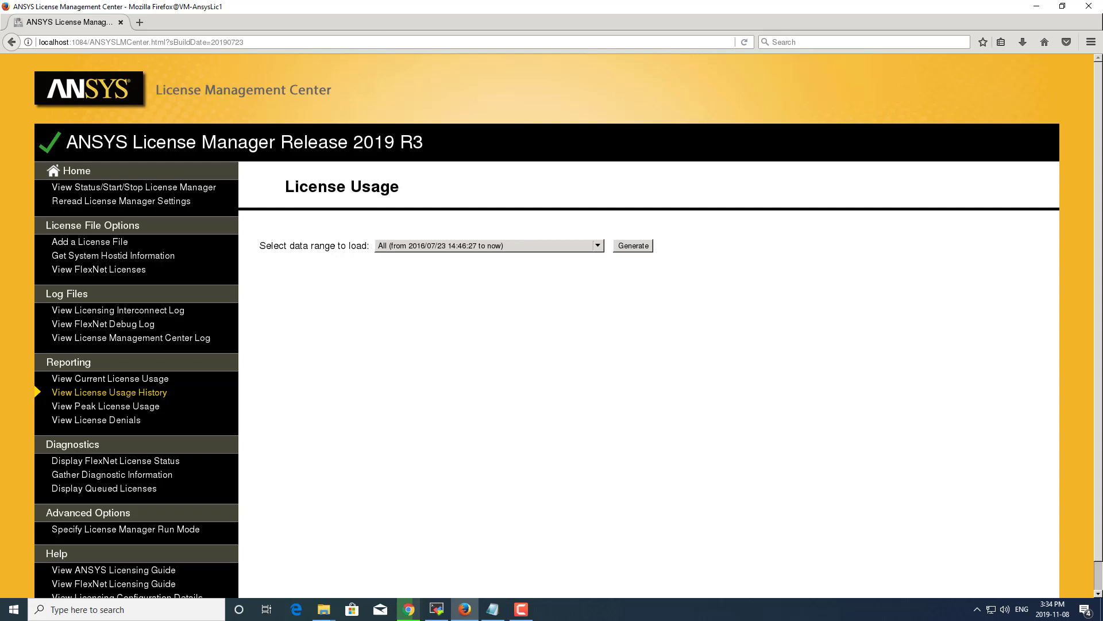
pyautogui.hotkey('alt', 'Tab')
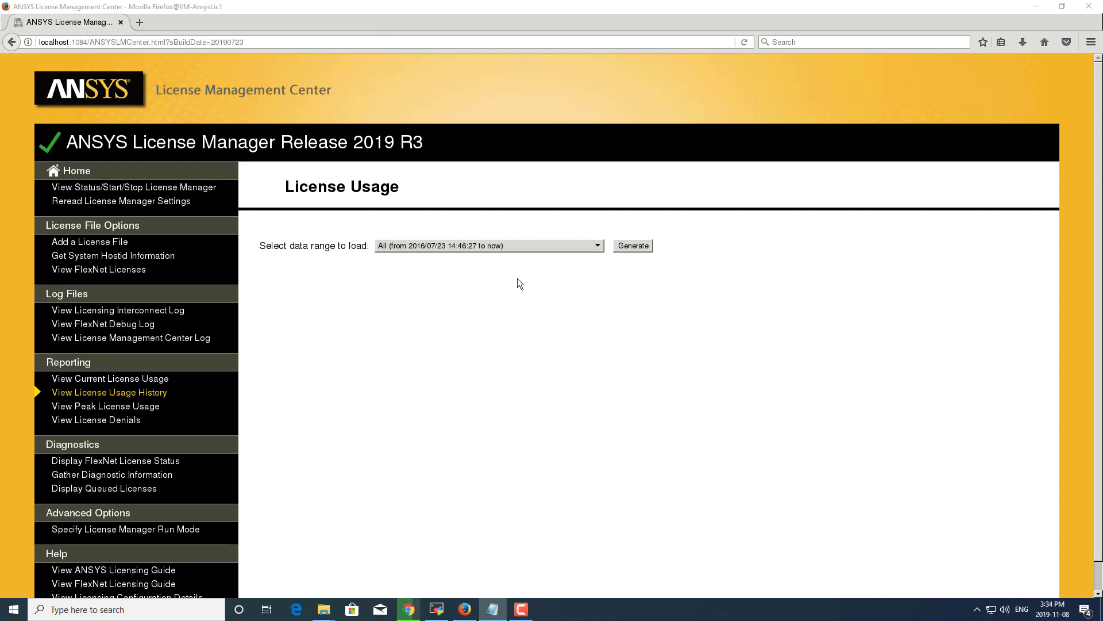
pyautogui.click(525, 242)
pyautogui.click(525, 242)
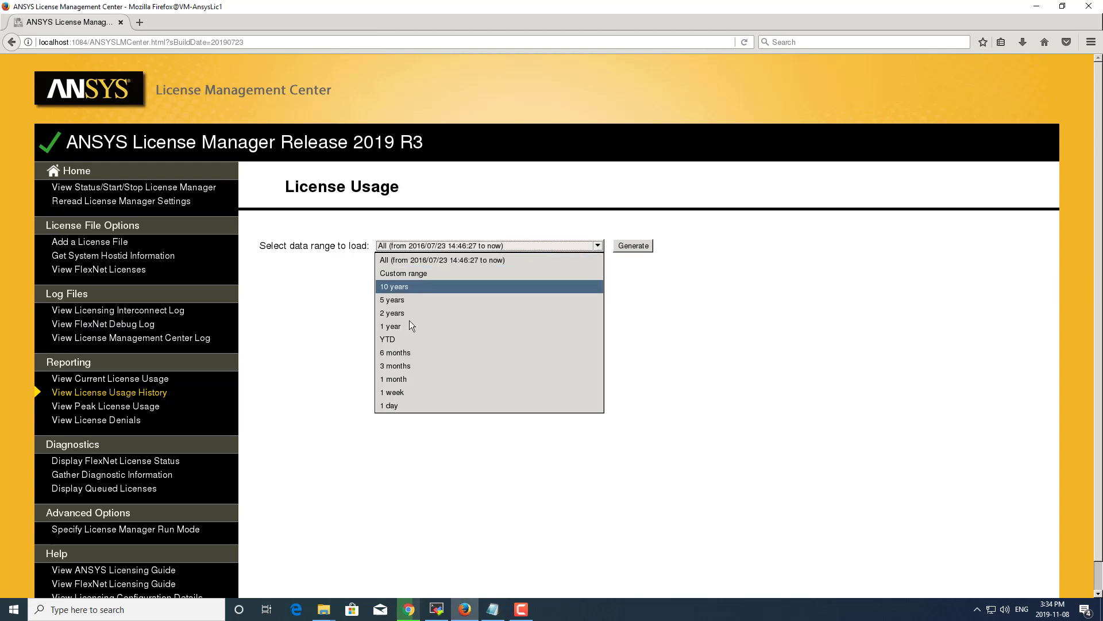
pyautogui.click(410, 393)
pyautogui.click(634, 246)
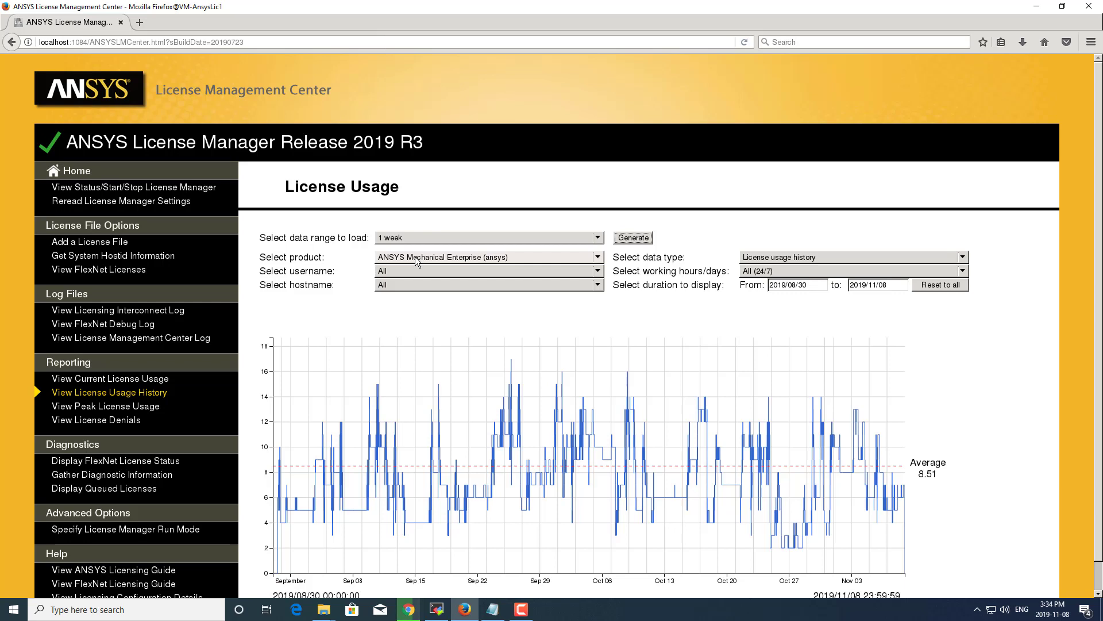
pyautogui.click(415, 257)
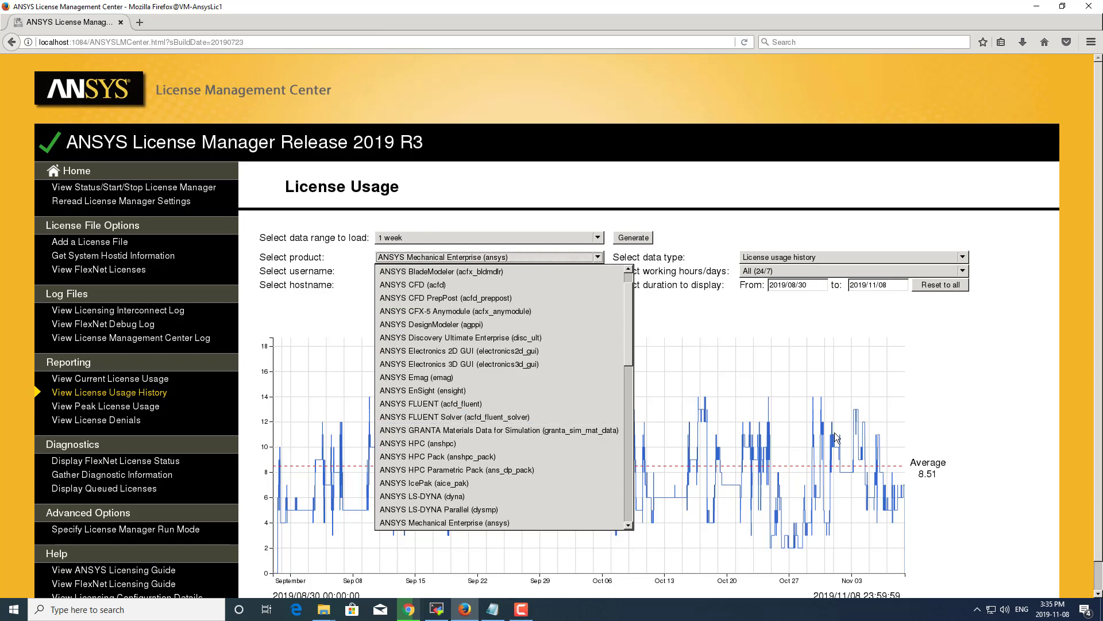
pyautogui.click(744, 312)
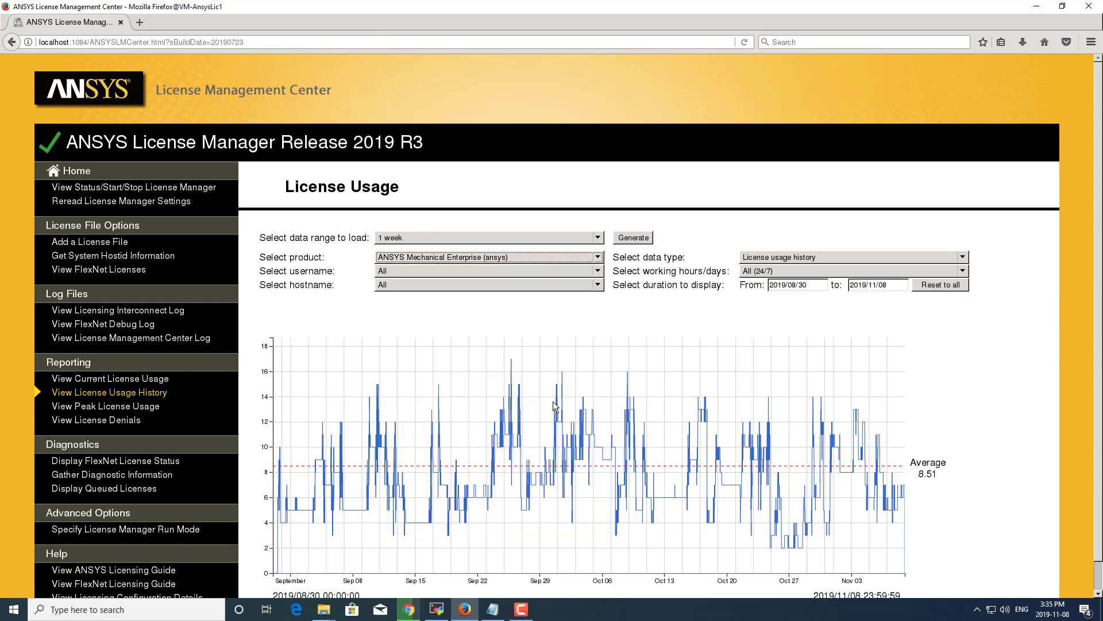
pyautogui.click(411, 270)
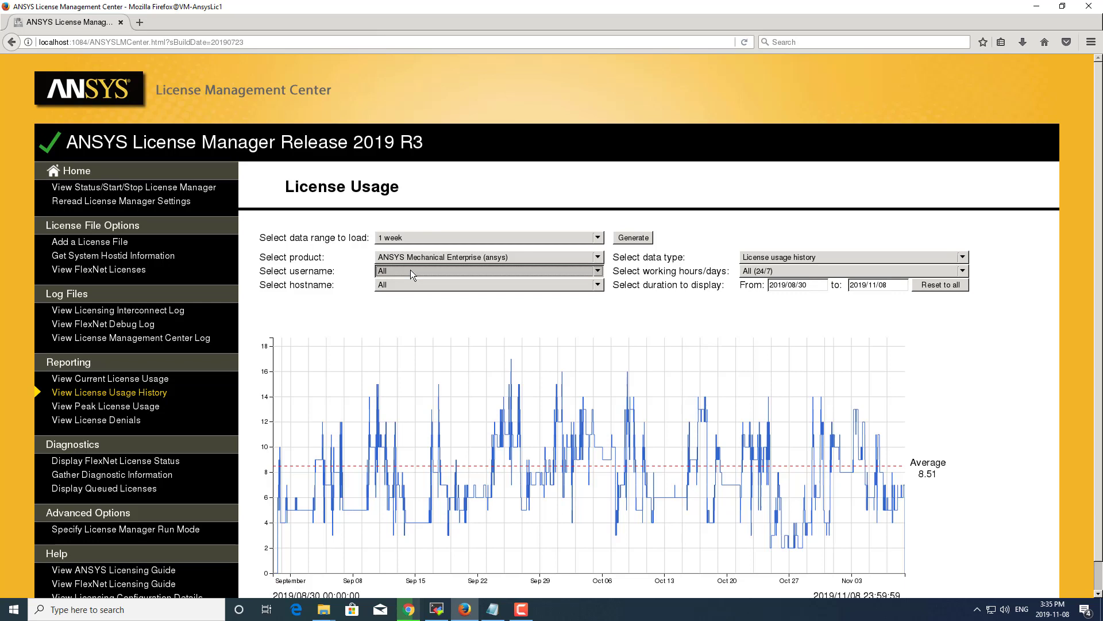
pyautogui.click(313, 300)
pyautogui.click(437, 283)
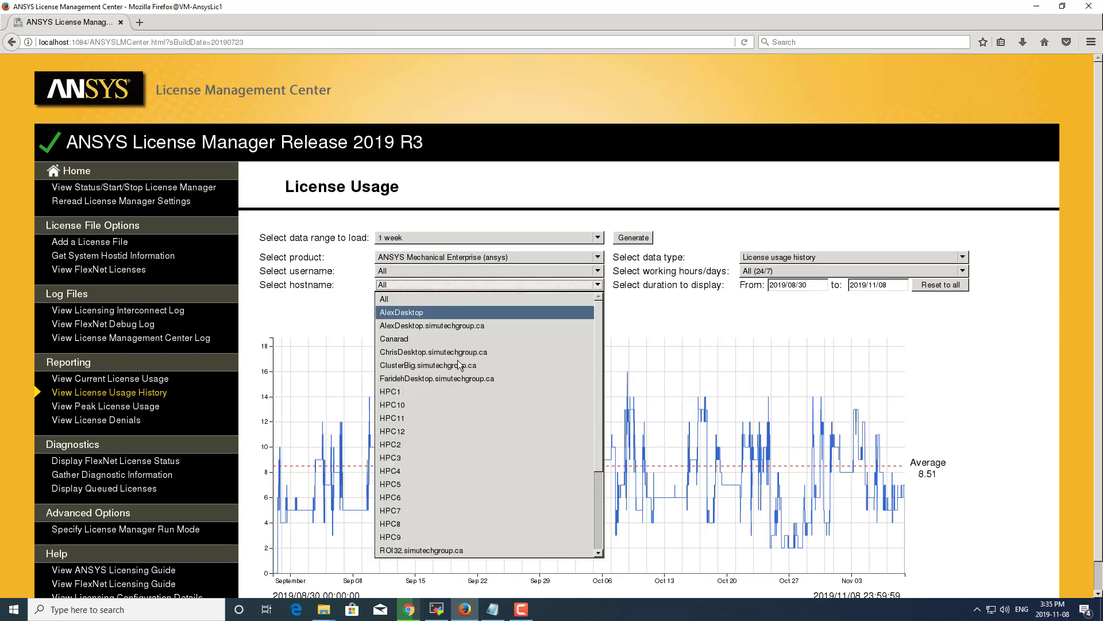
pyautogui.click(686, 317)
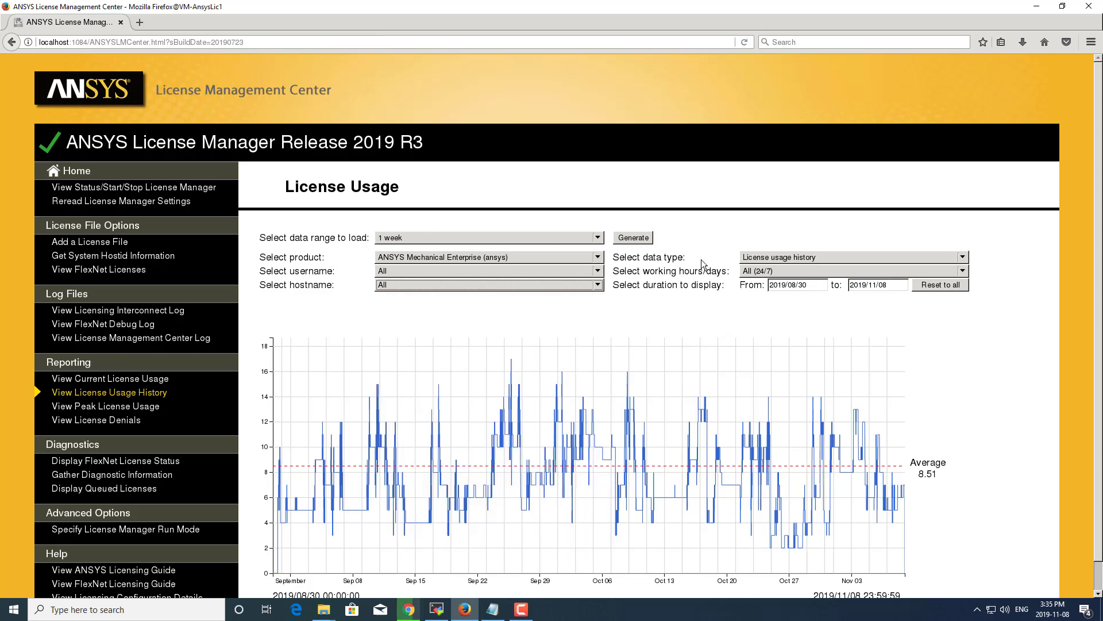
pyautogui.click(833, 258)
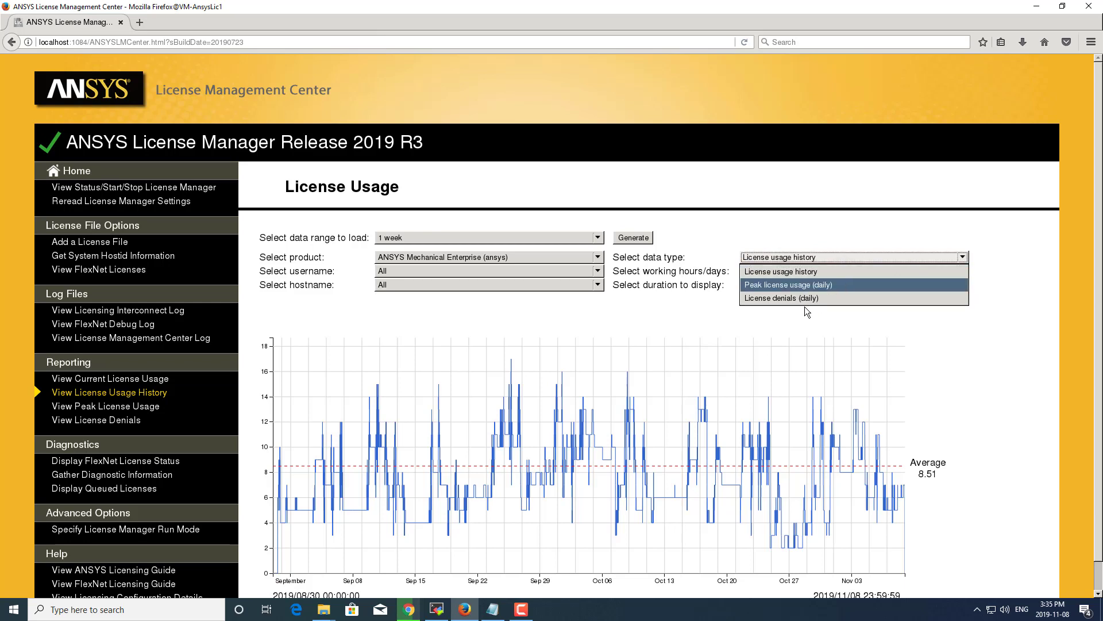
pyautogui.click(776, 316)
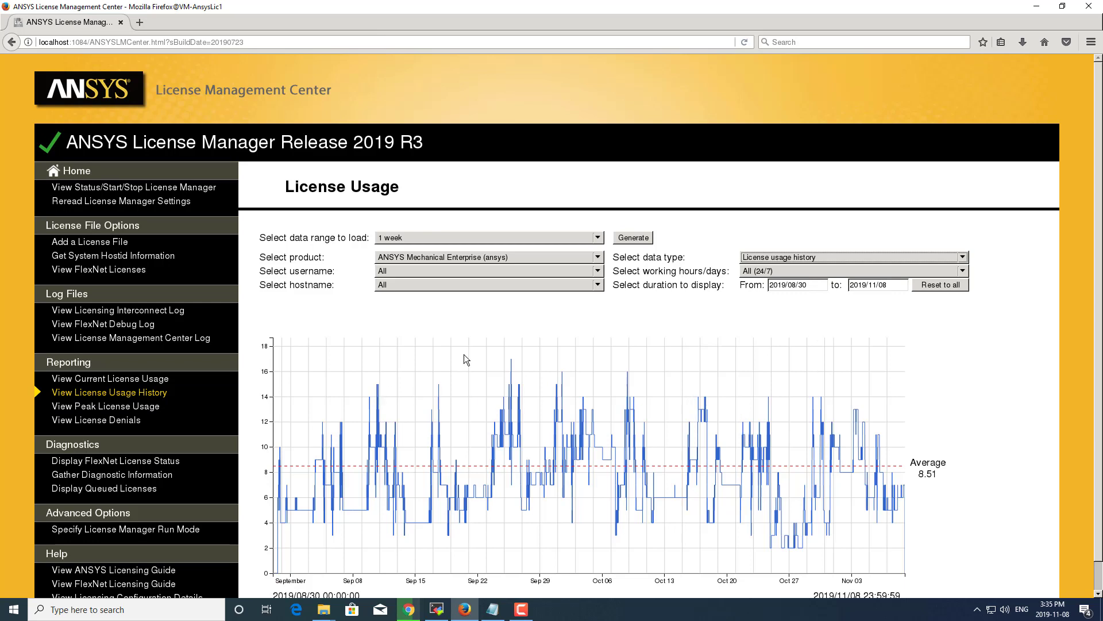
pyautogui.click(881, 256)
pyautogui.click(812, 316)
# - Open the Peak License Usage report, keeping ANSYS Mechanical Enterprise as the selected product
pyautogui.click(160, 409)
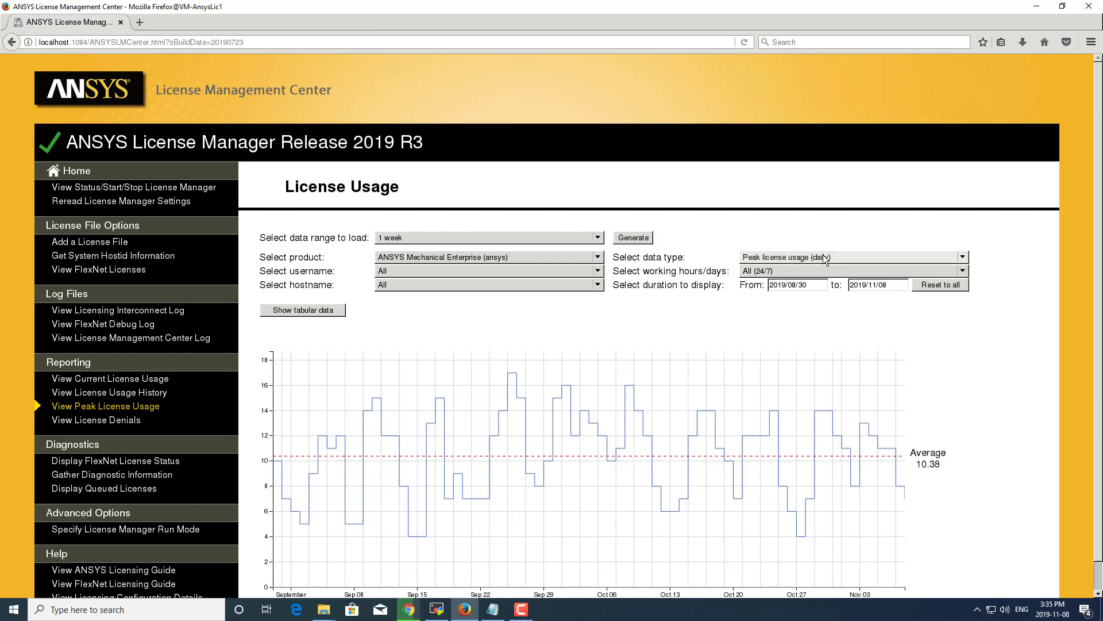
pyautogui.click(598, 258)
pyautogui.click(598, 258)
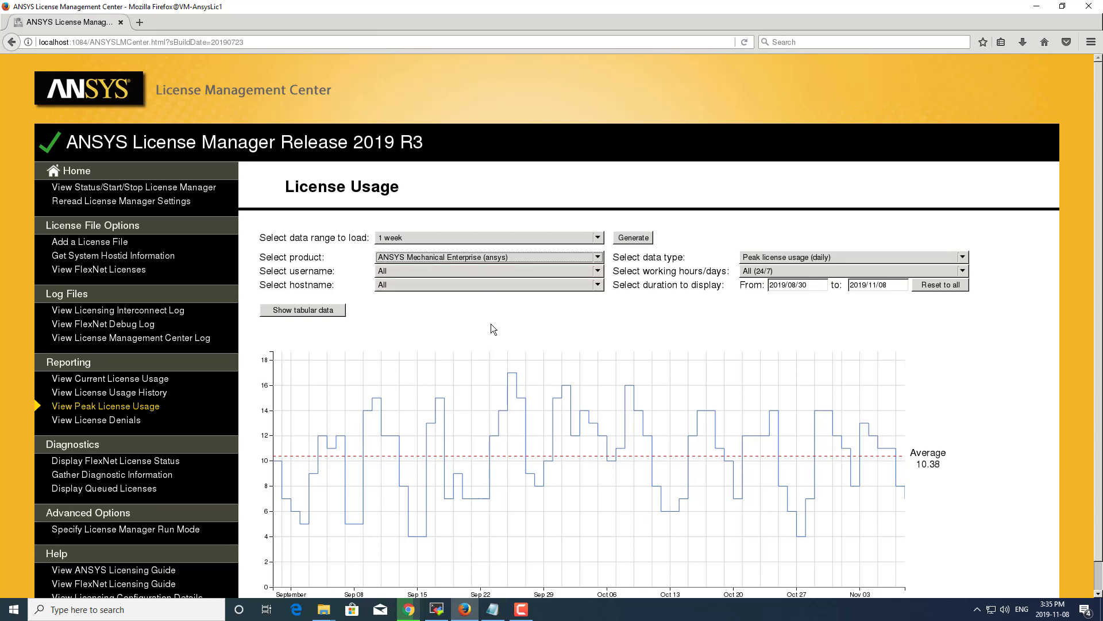
pyautogui.scroll(-1, 344, 310)
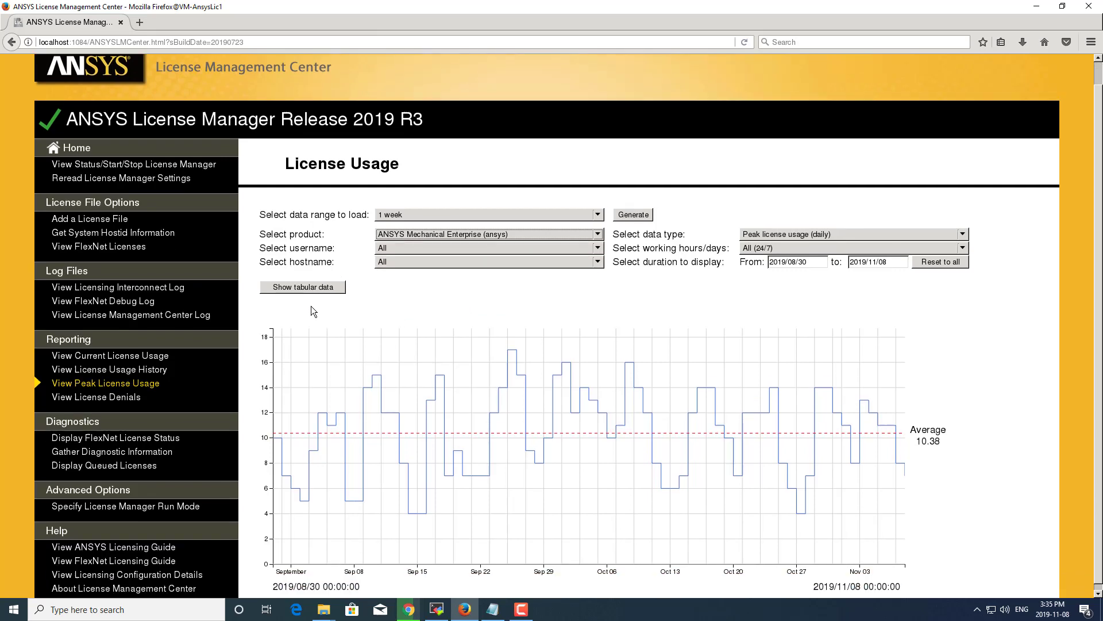
# - Show peak usage as a table covering 2019/08/30 to 2019/11/08, with Mechanical Enterprise averaging 10.38
pyautogui.click(312, 284)
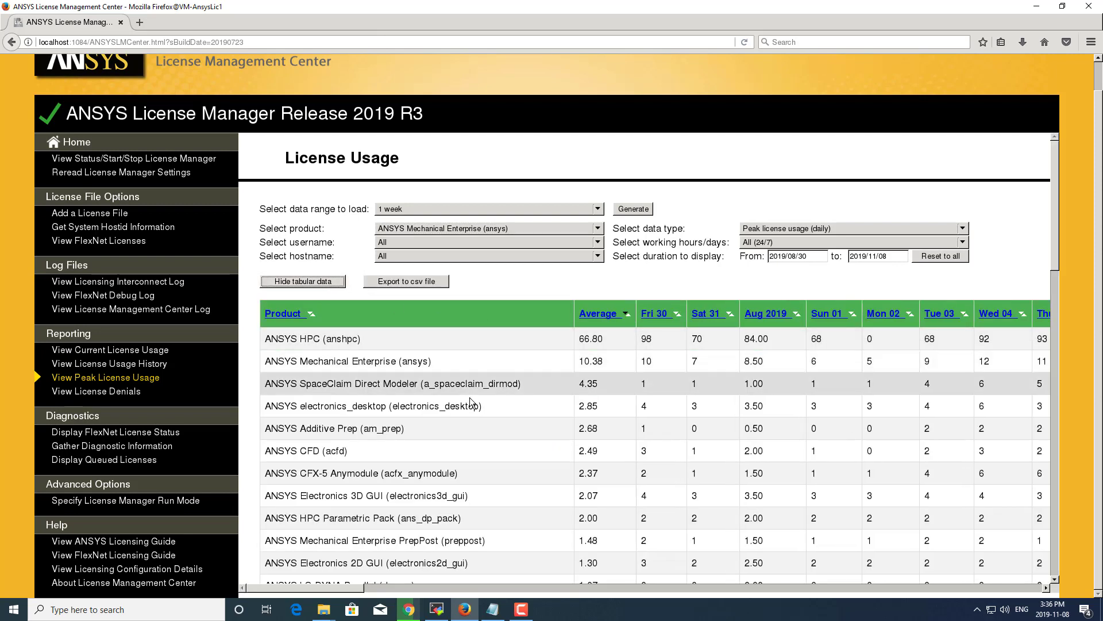
pyautogui.scroll(-2, 470, 396)
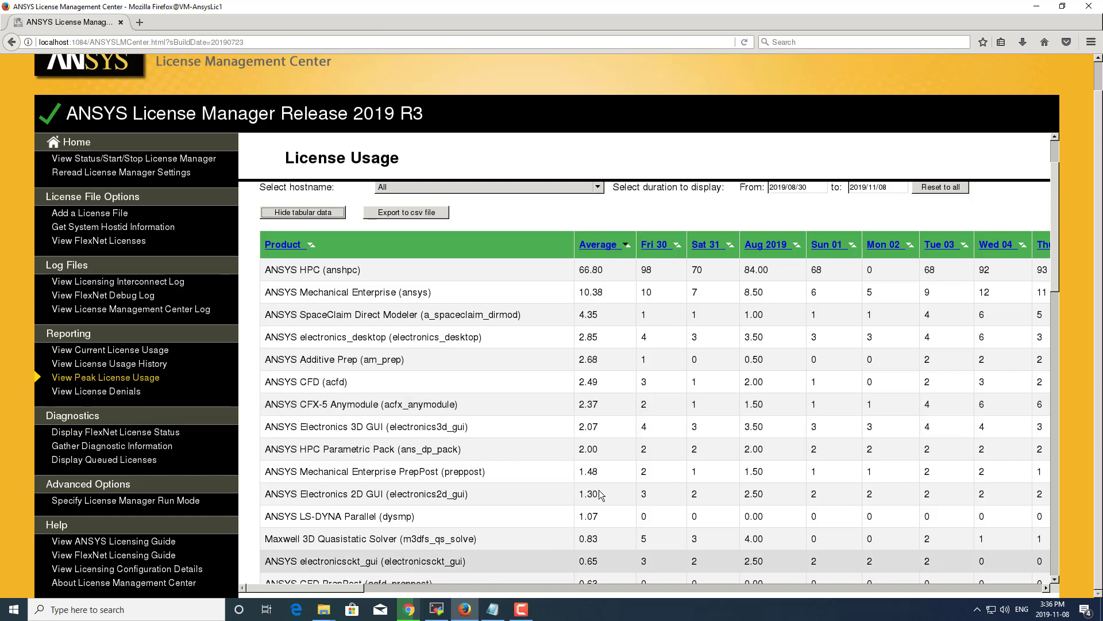
pyautogui.scroll(2, 617, 305)
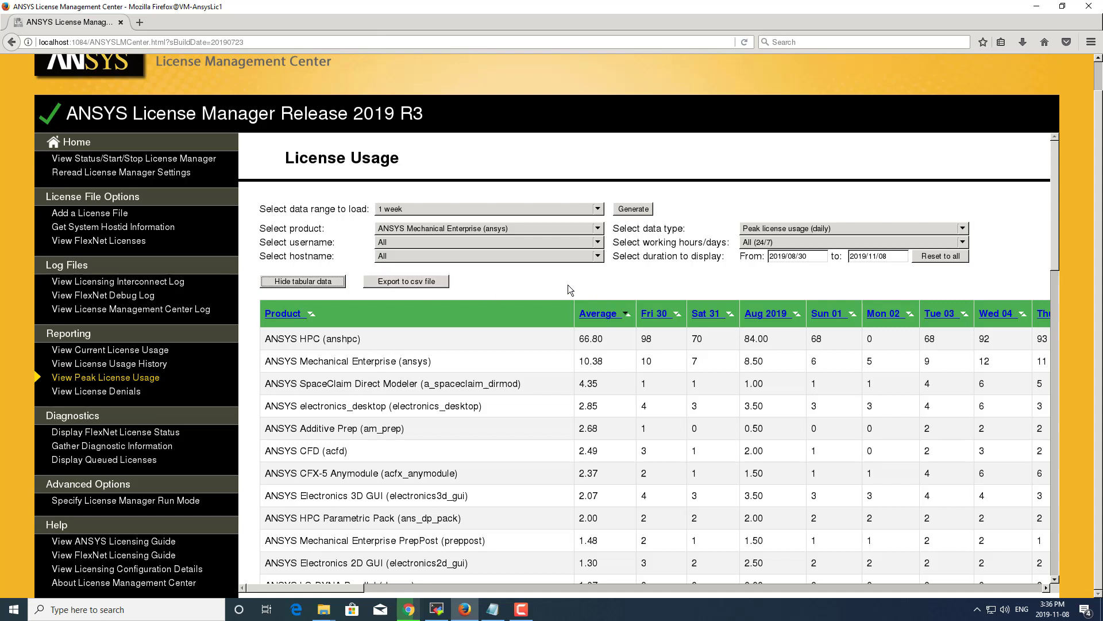
# - Open the License Denials report as a table, led by ANSYS CFX-5 Anymodule at 0.01
pyautogui.click(117, 392)
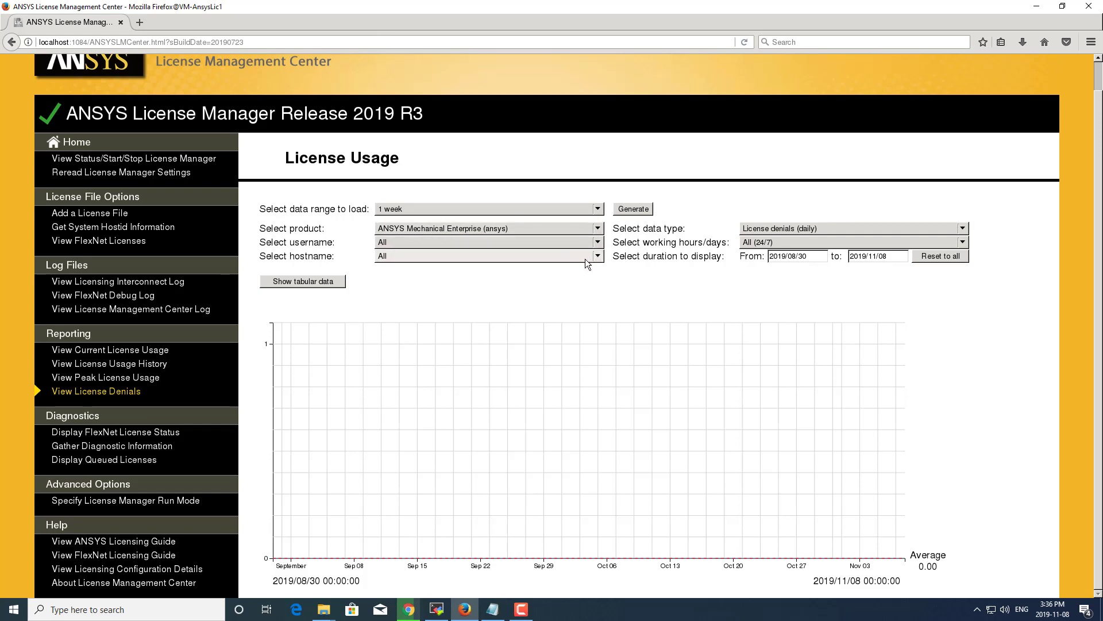
pyautogui.click(320, 285)
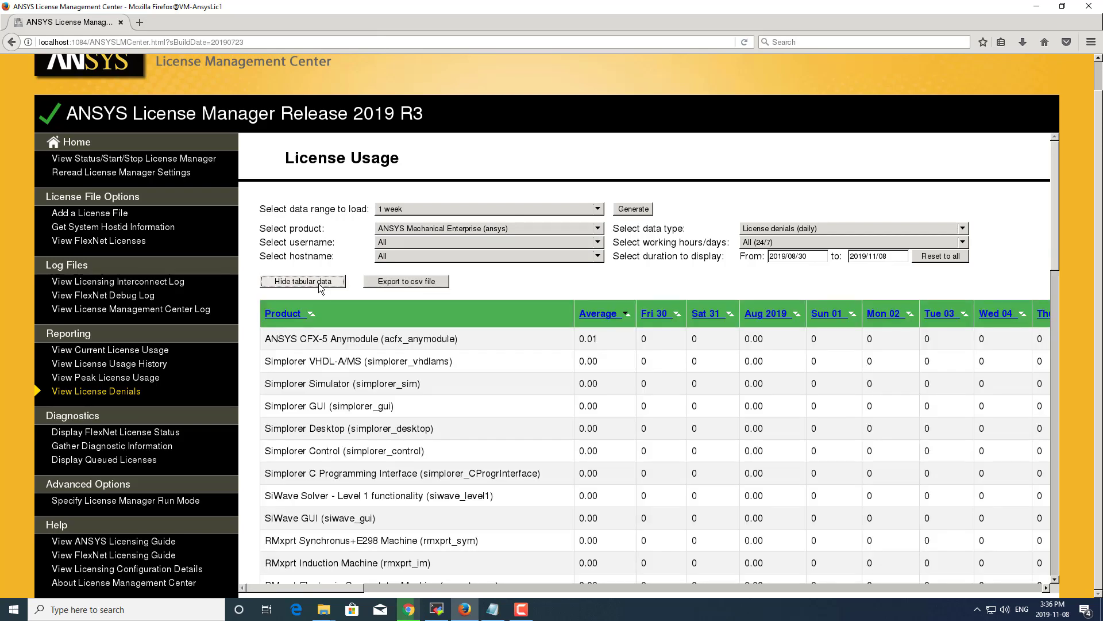